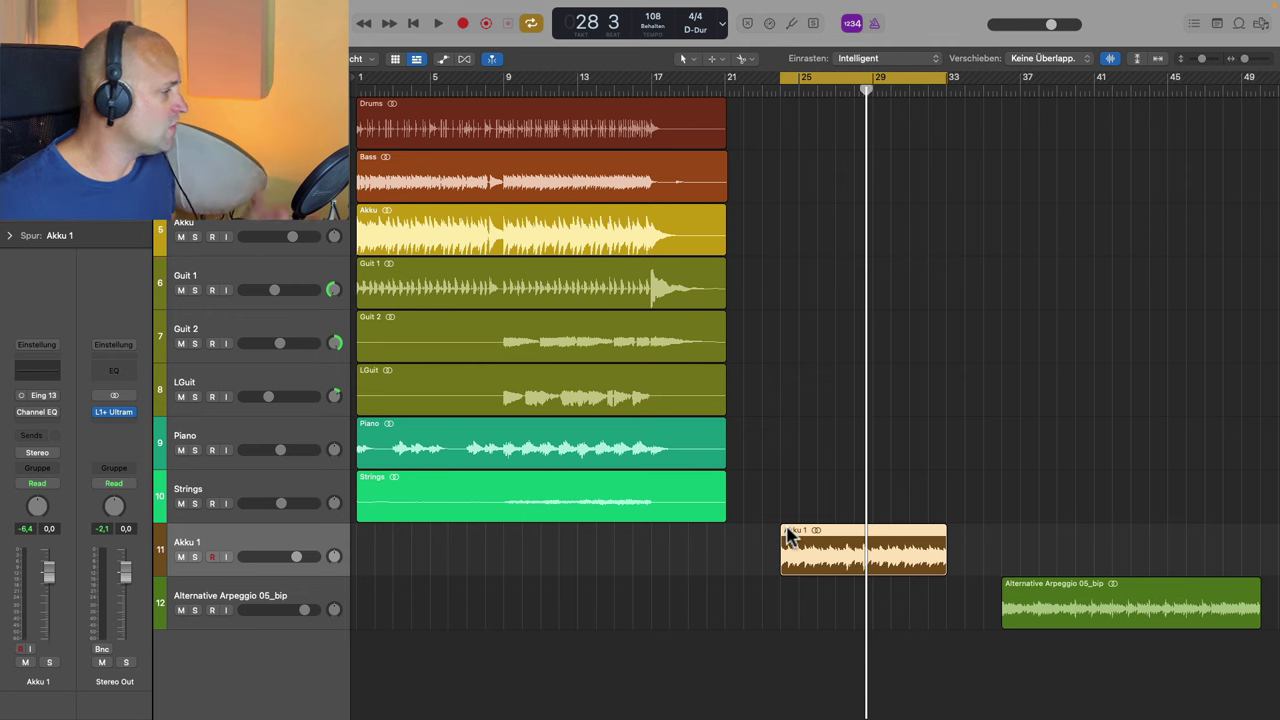
# Step: Open the Akku 1 track's Channel EQ and enable the 77 Hz +3.5 dB, 448 Hz -3.0 dB and 4760 Hz +7.3 dB bands
pyautogui.click(43, 413)
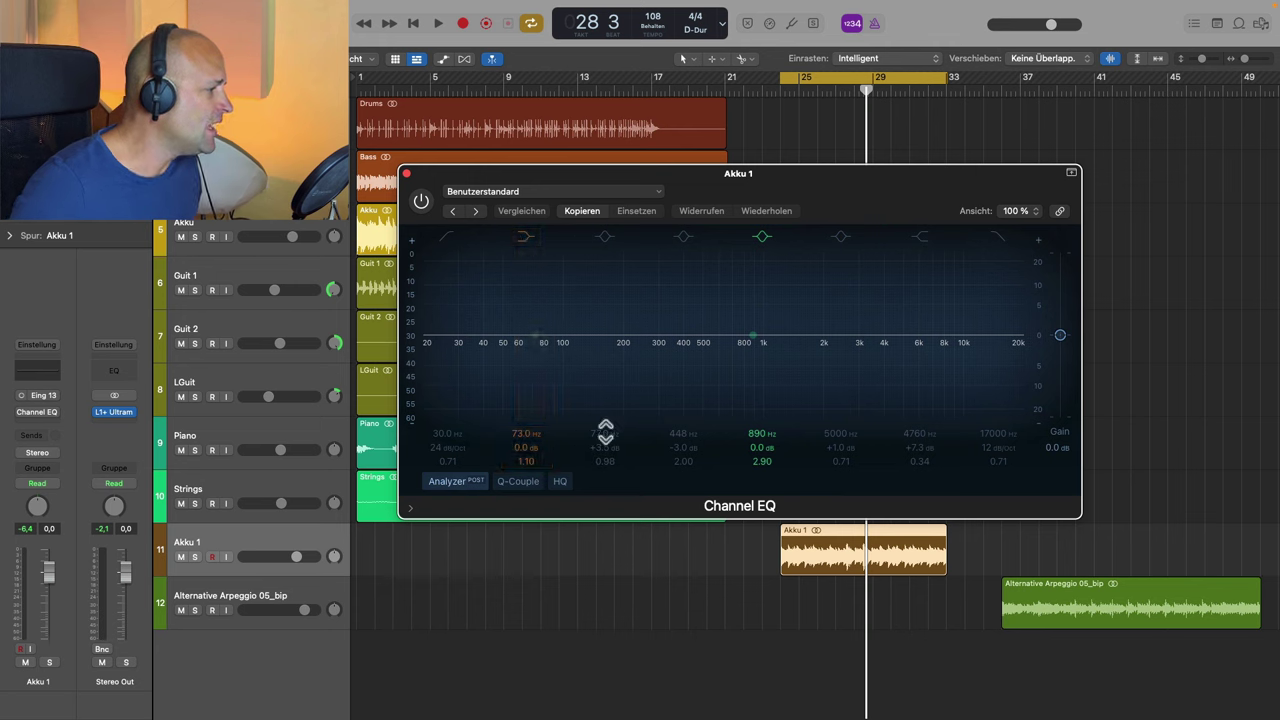
pyautogui.click(606, 240)
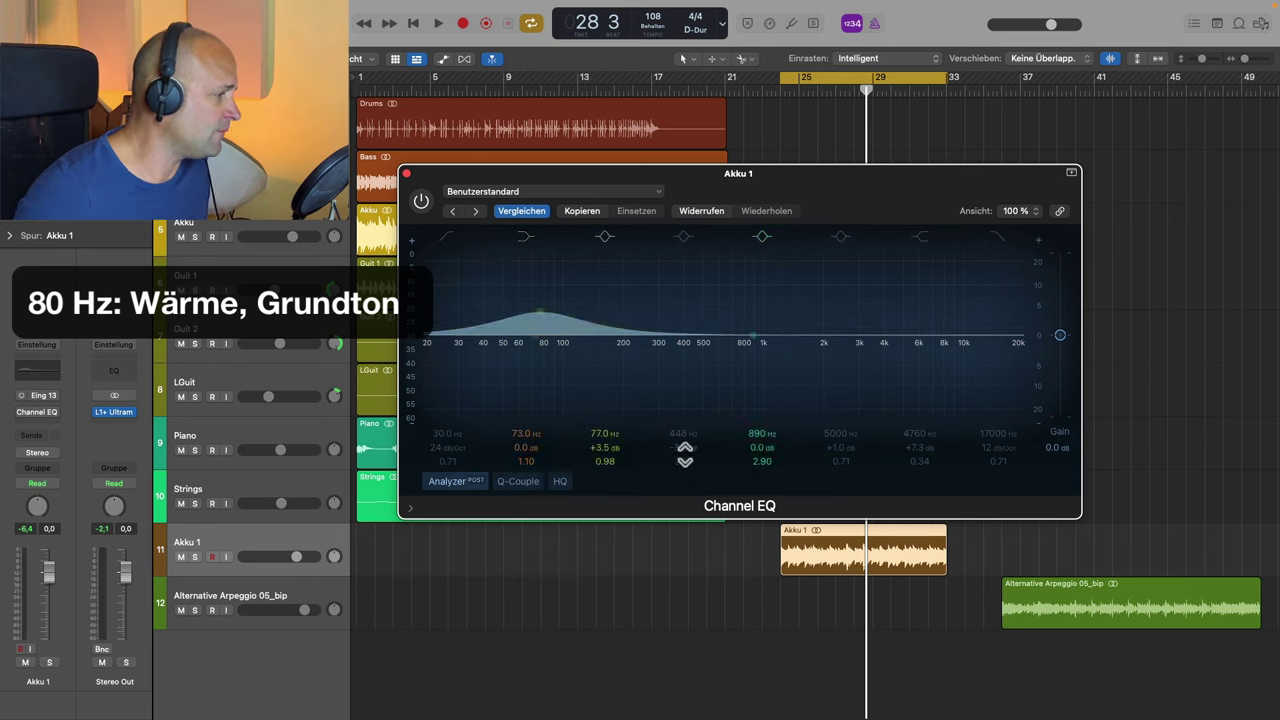
pyautogui.click(685, 238)
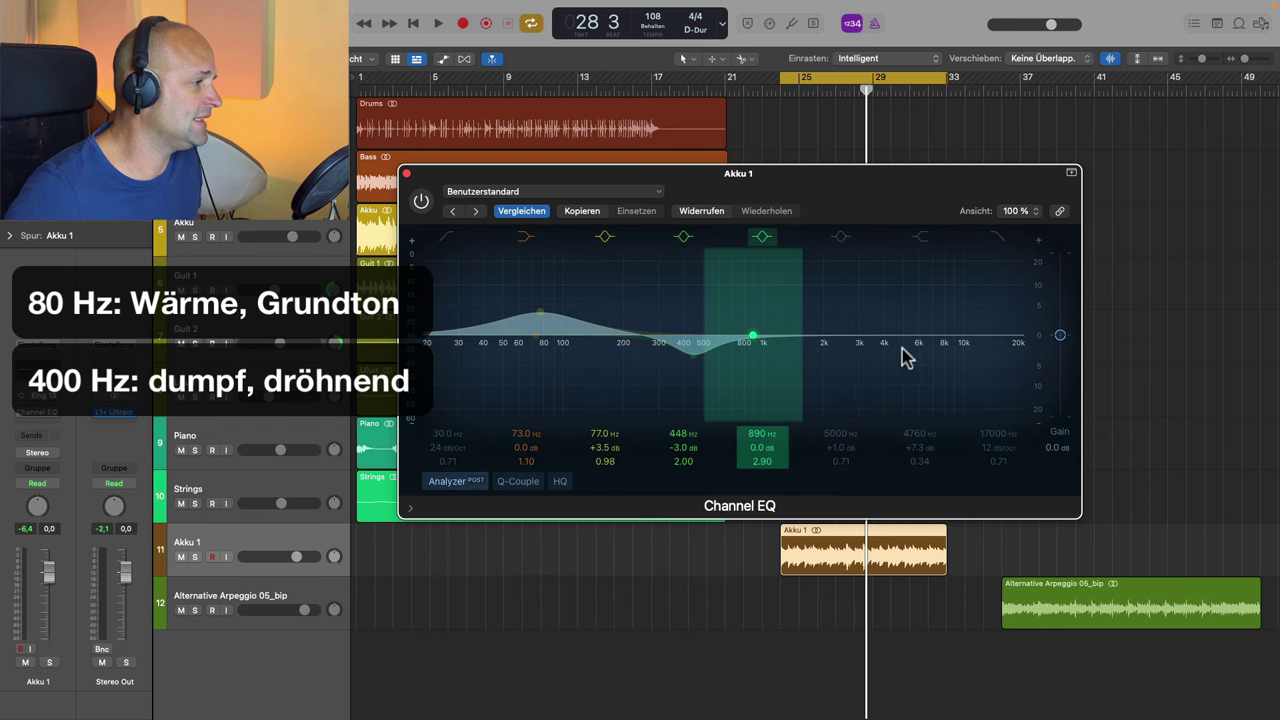
pyautogui.click(928, 237)
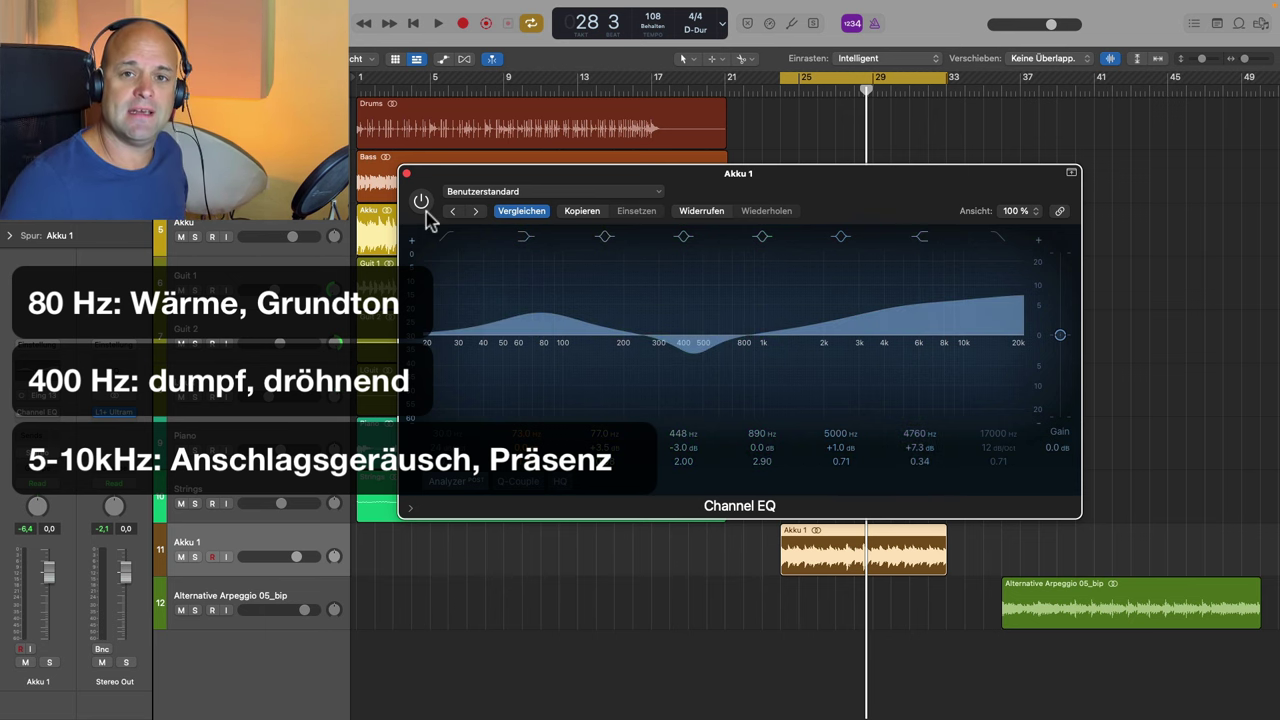
# Step: Play the Akku 1 recording and compare its sound with the Channel EQ bypassed and enabled
pyautogui.press('space')
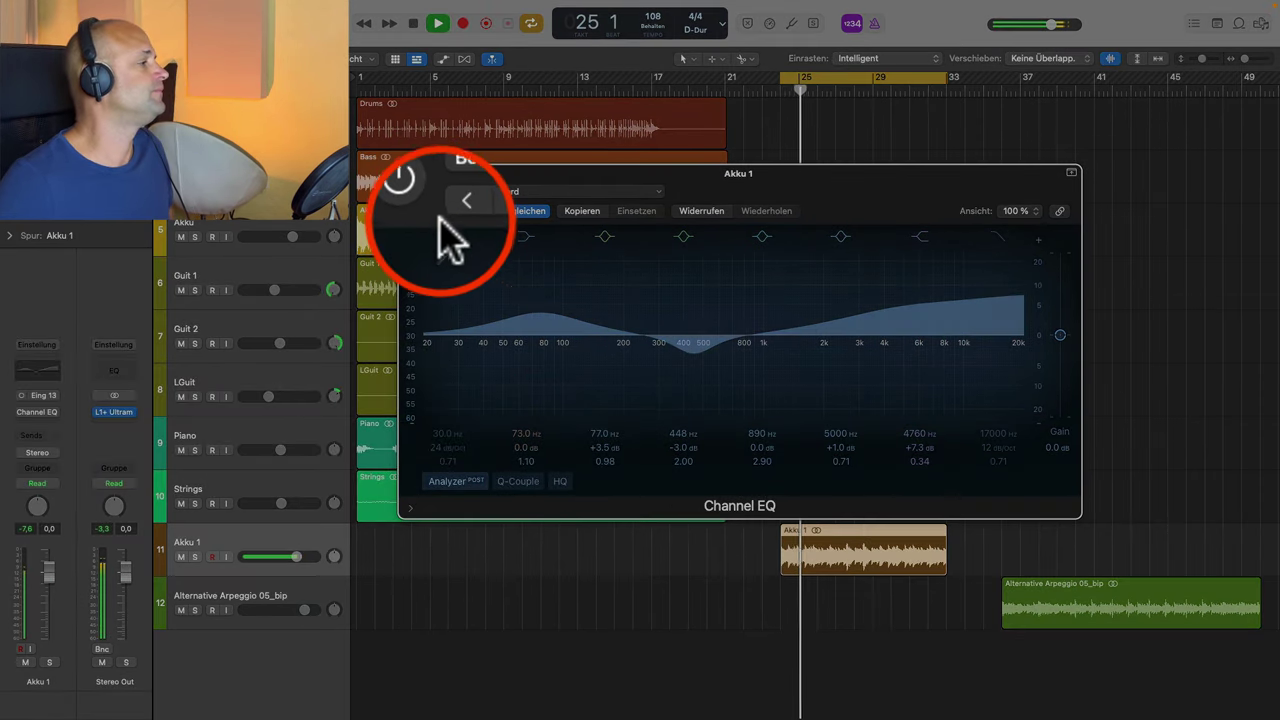
pyautogui.click(420, 200)
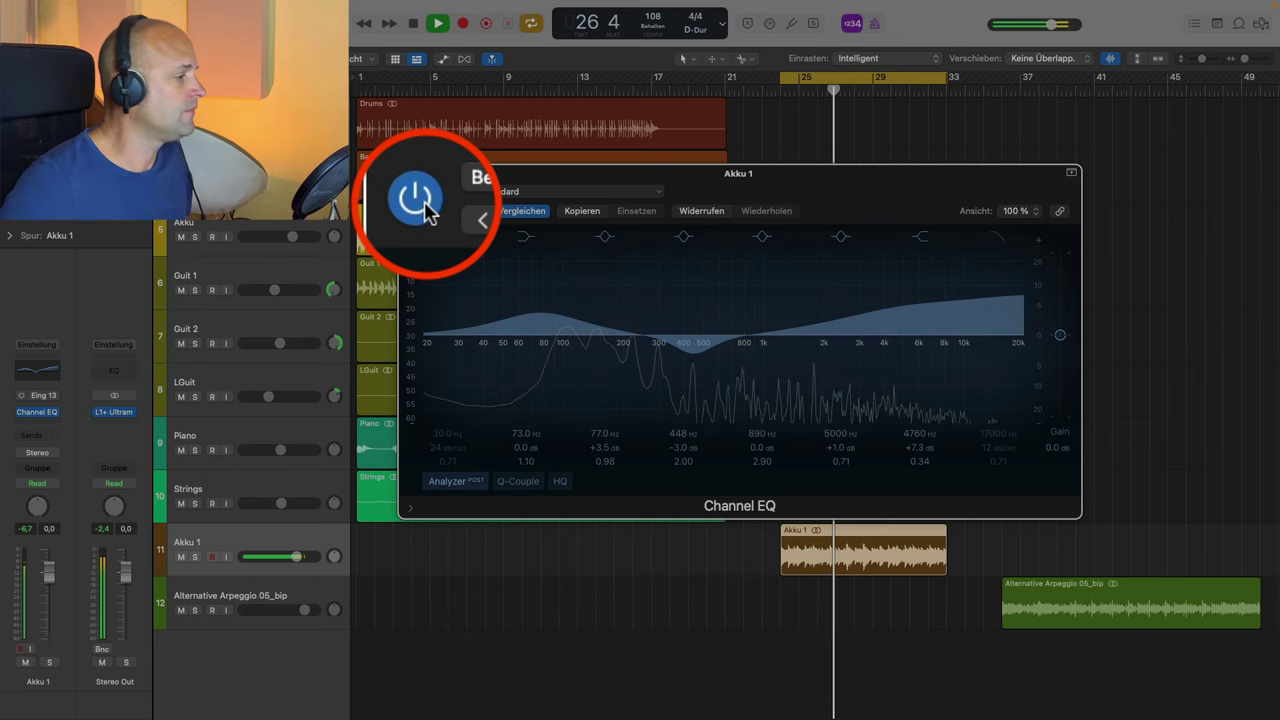
pyautogui.click(420, 200)
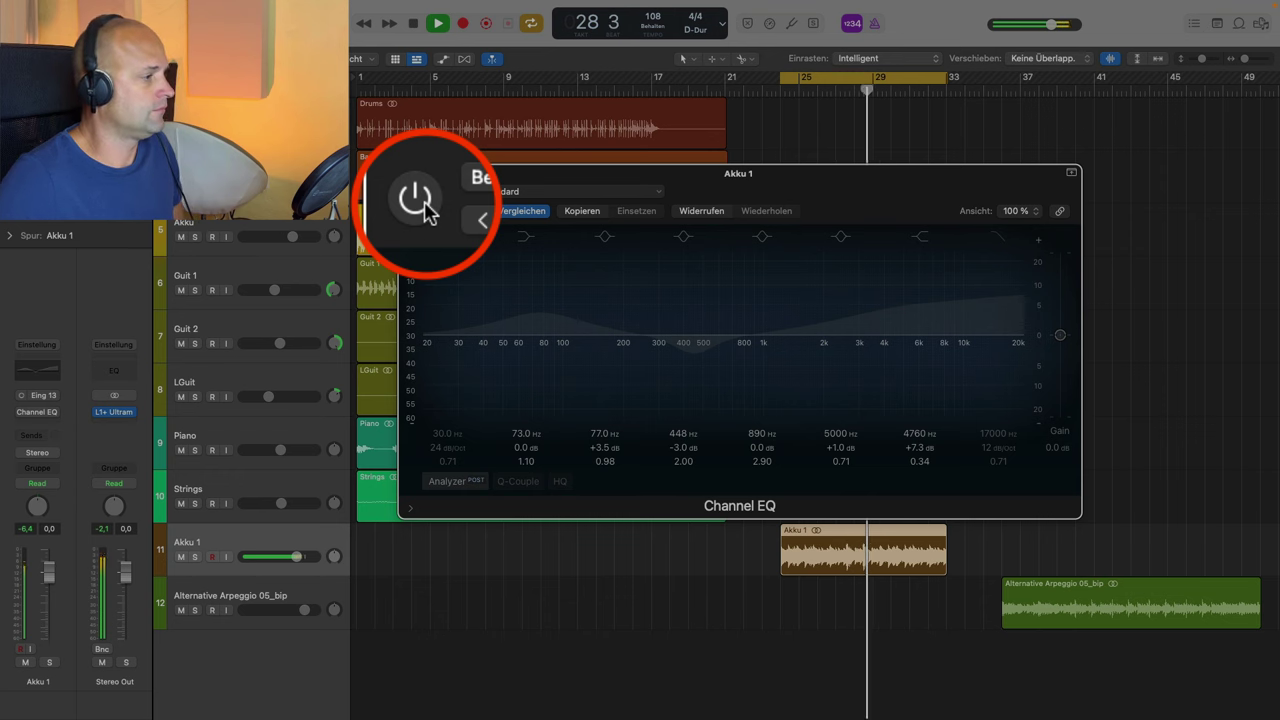
pyautogui.click(420, 200)
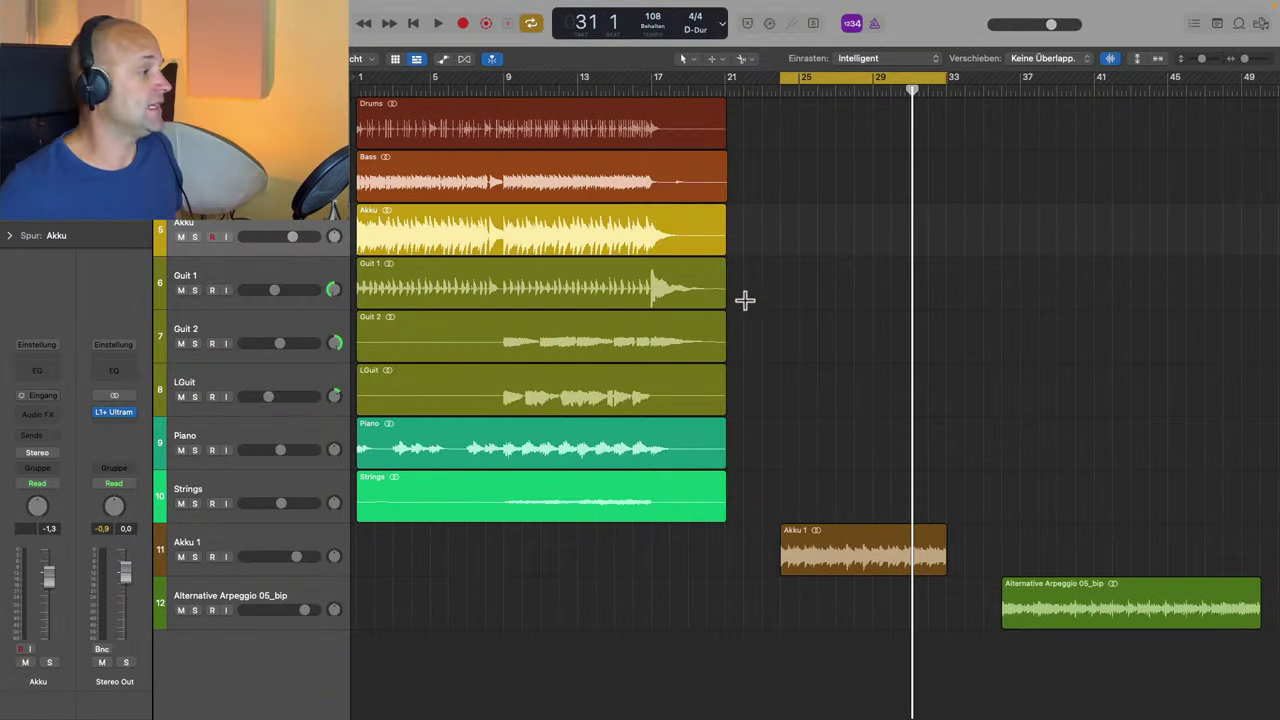
# Step: Set the cycle range to the Akku region on track 5 and play it from the start, in the mix and soloed
pyautogui.click(457, 225)
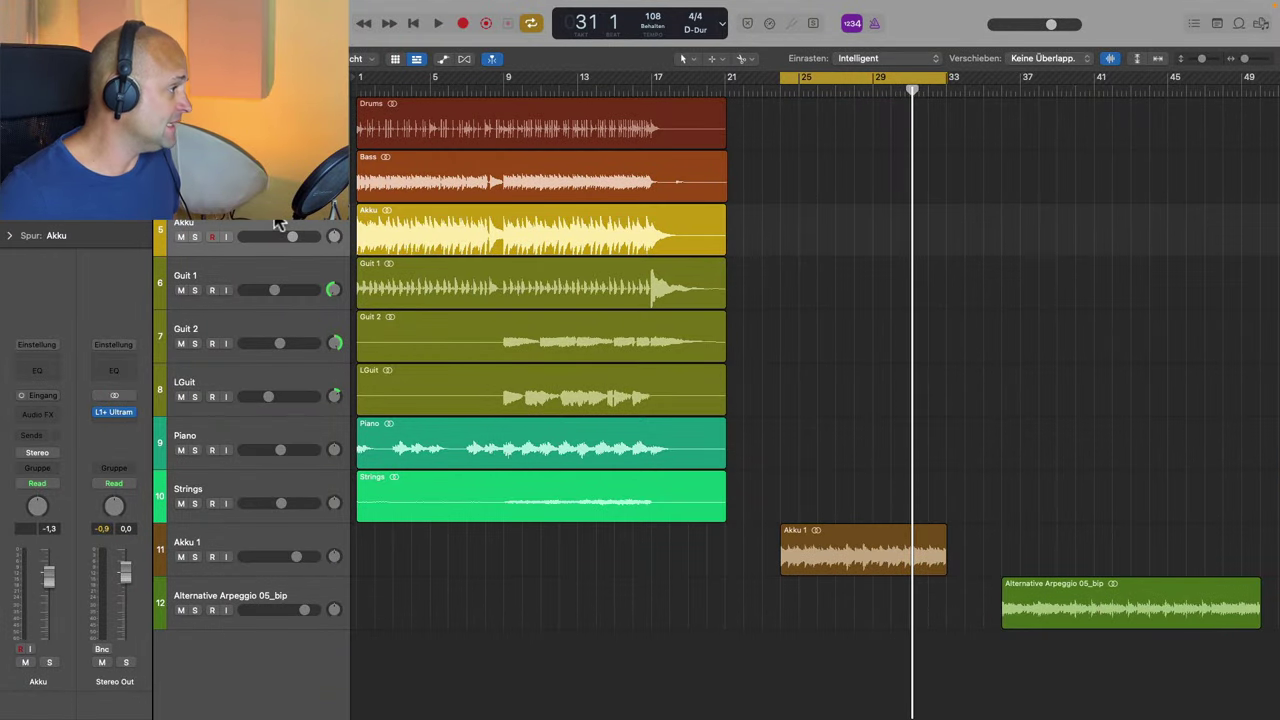
pyautogui.press('super+u')
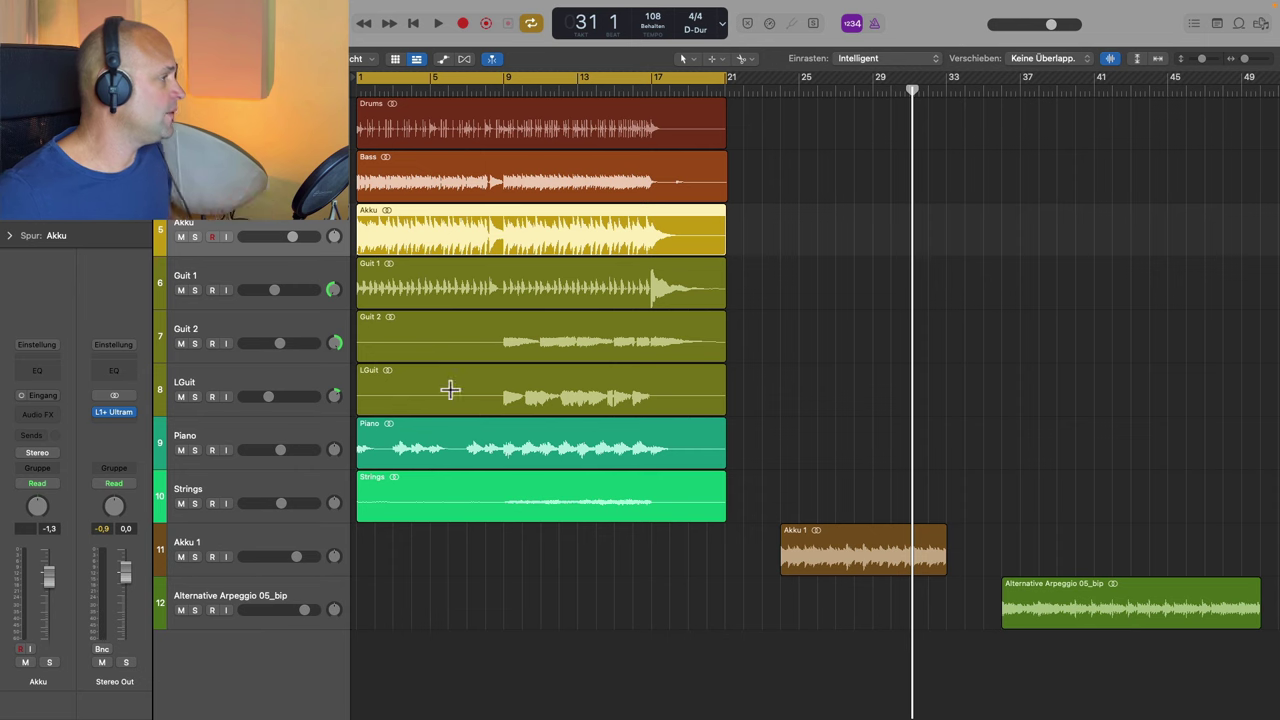
pyautogui.press('Return')
pyautogui.press('space')
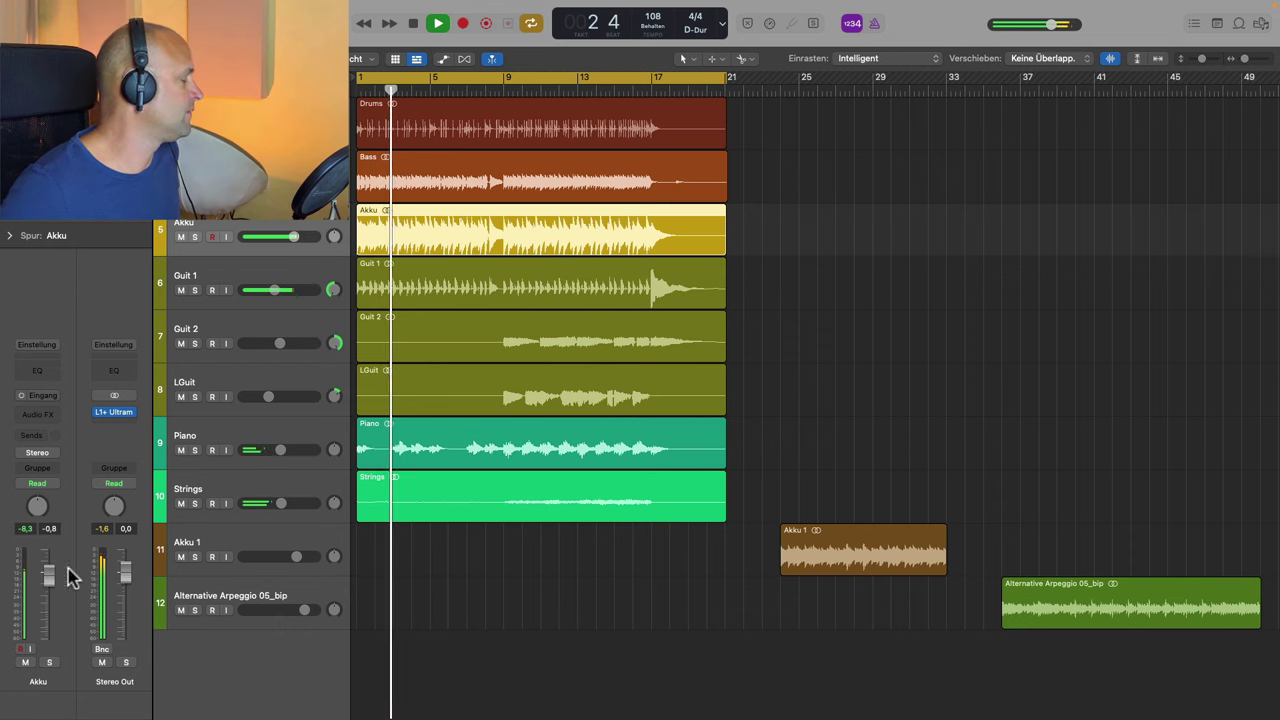
pyautogui.click(195, 237)
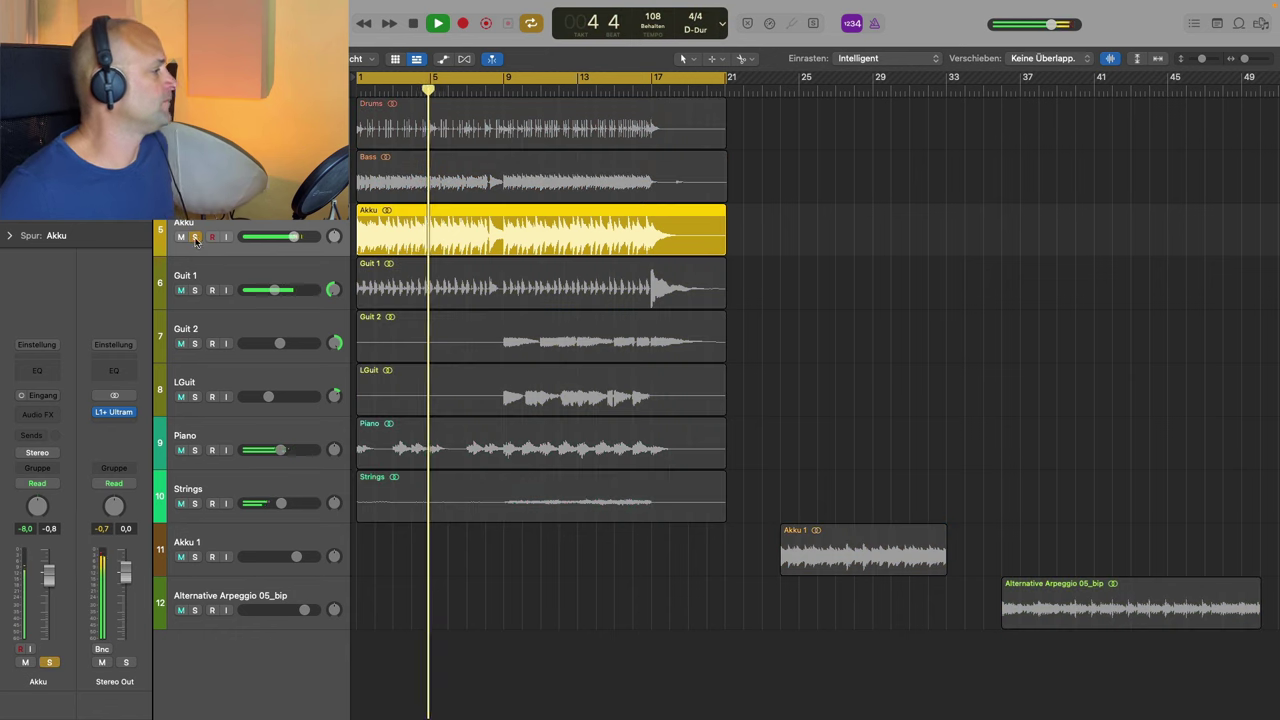
pyautogui.click(195, 451)
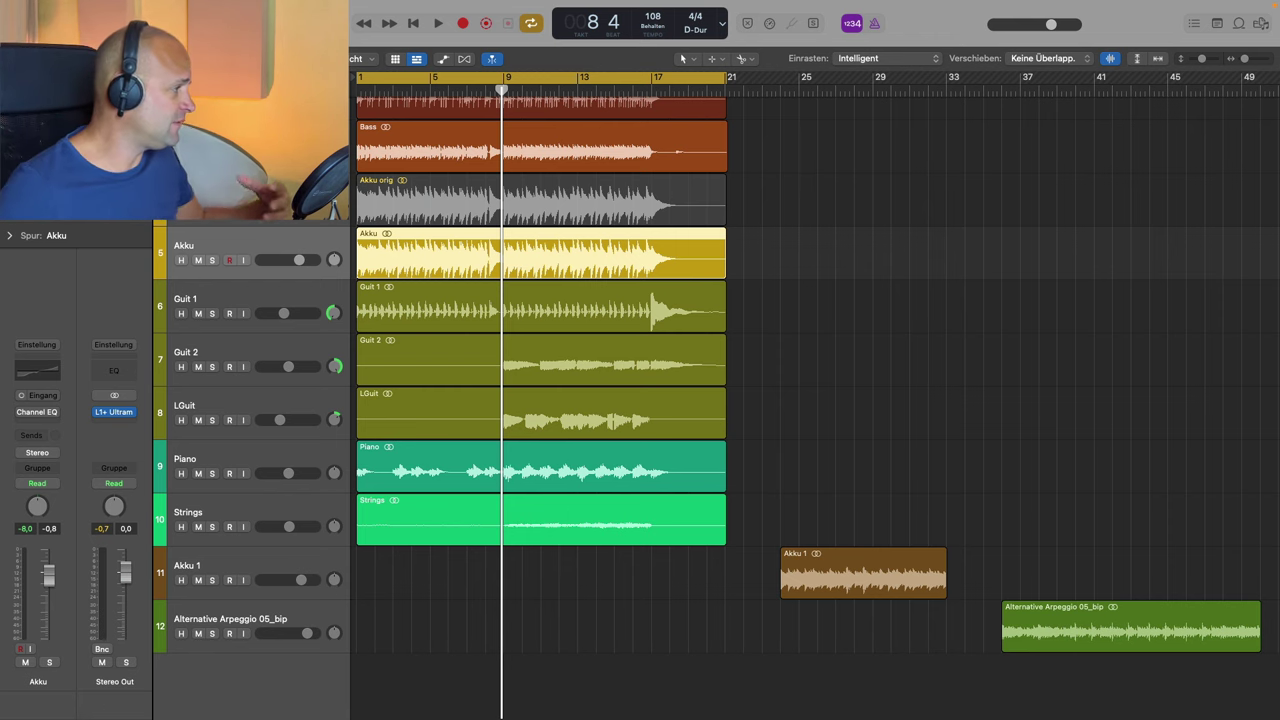
# Step: Open the Channel EQ on the Akku track and switch it on
pyautogui.click(40, 412)
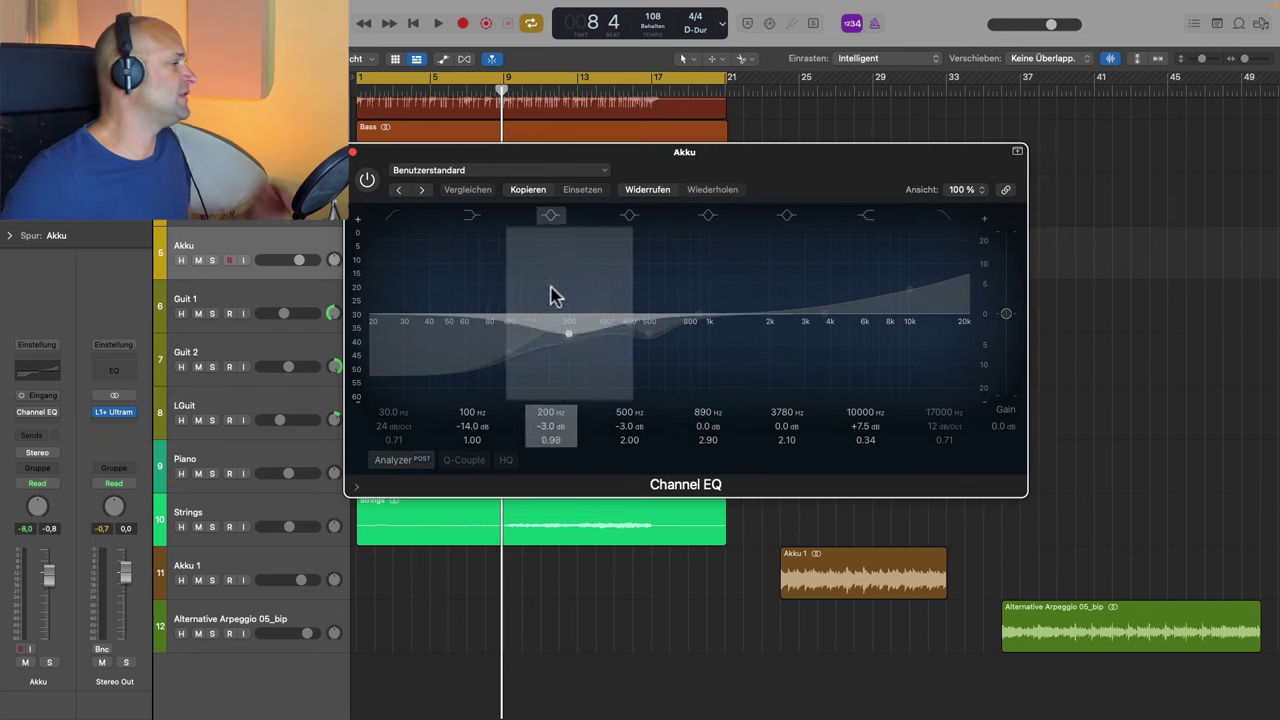
pyautogui.click(367, 181)
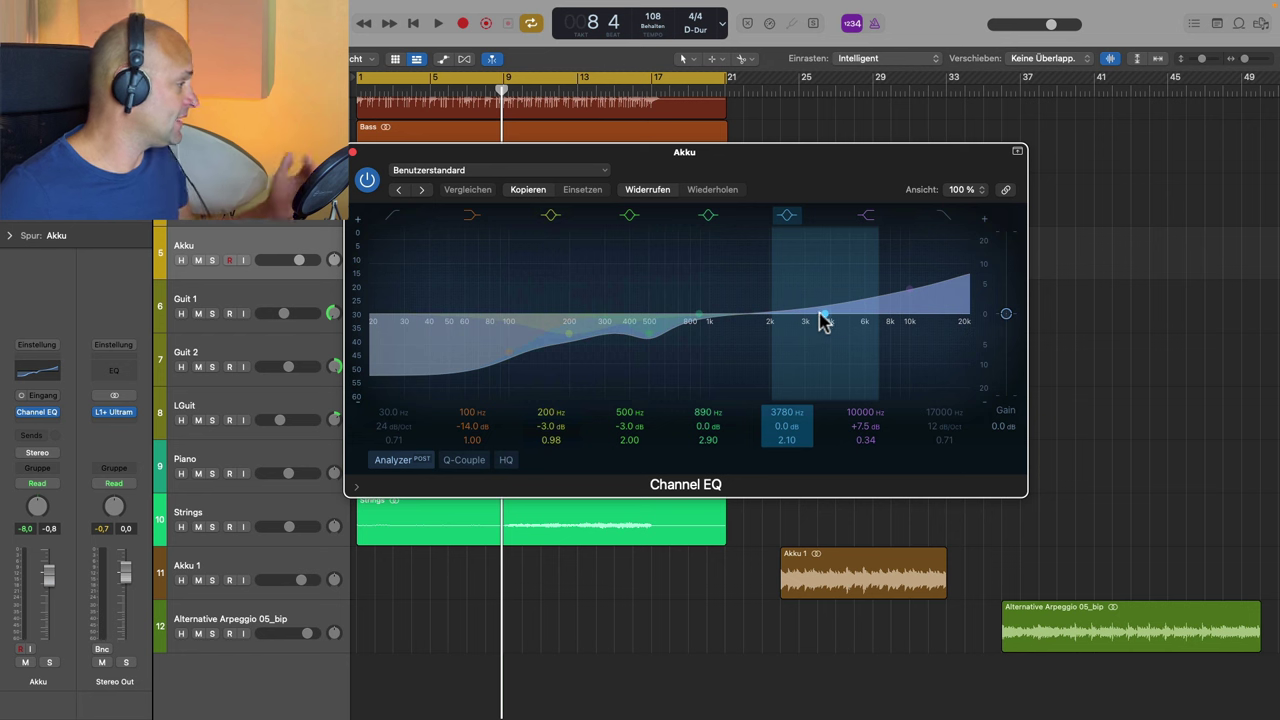
# Step: Solo the Akku track and compare its sound with the Channel EQ bypassed and enabled during playback
pyautogui.scroll(-1, 315, 378)
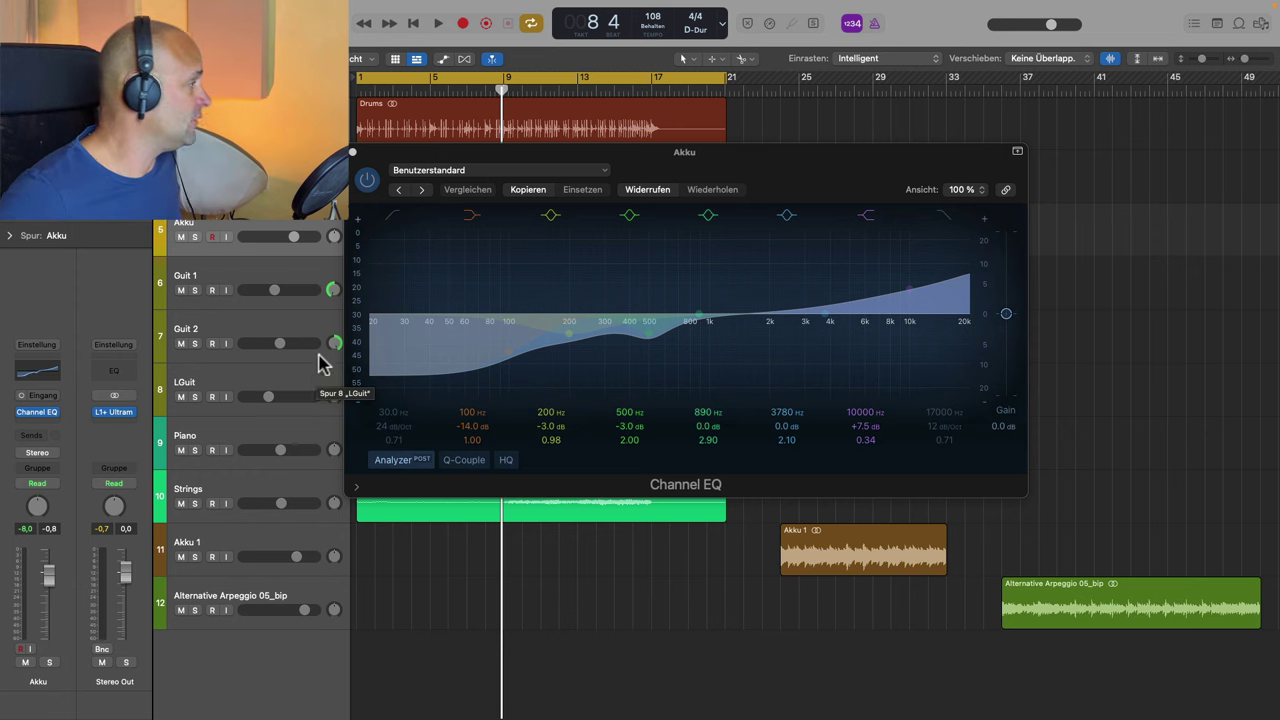
pyautogui.press('s')
pyautogui.press('space')
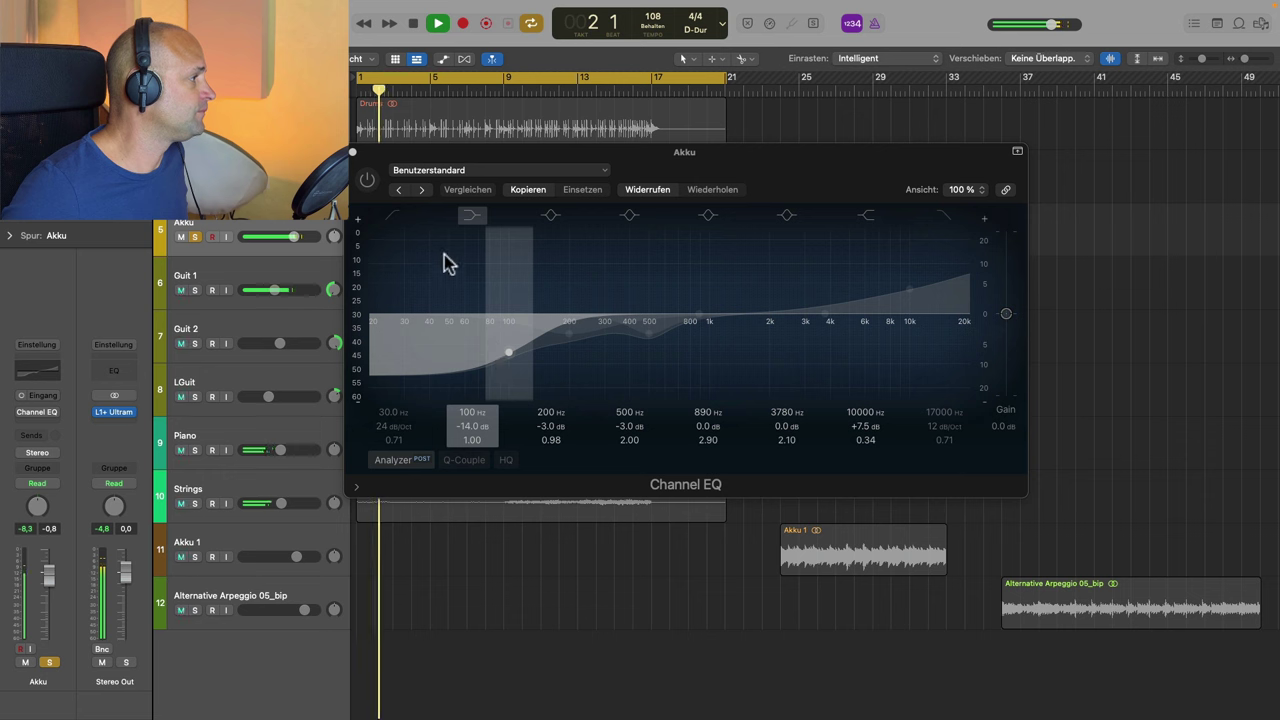
pyautogui.click(368, 183)
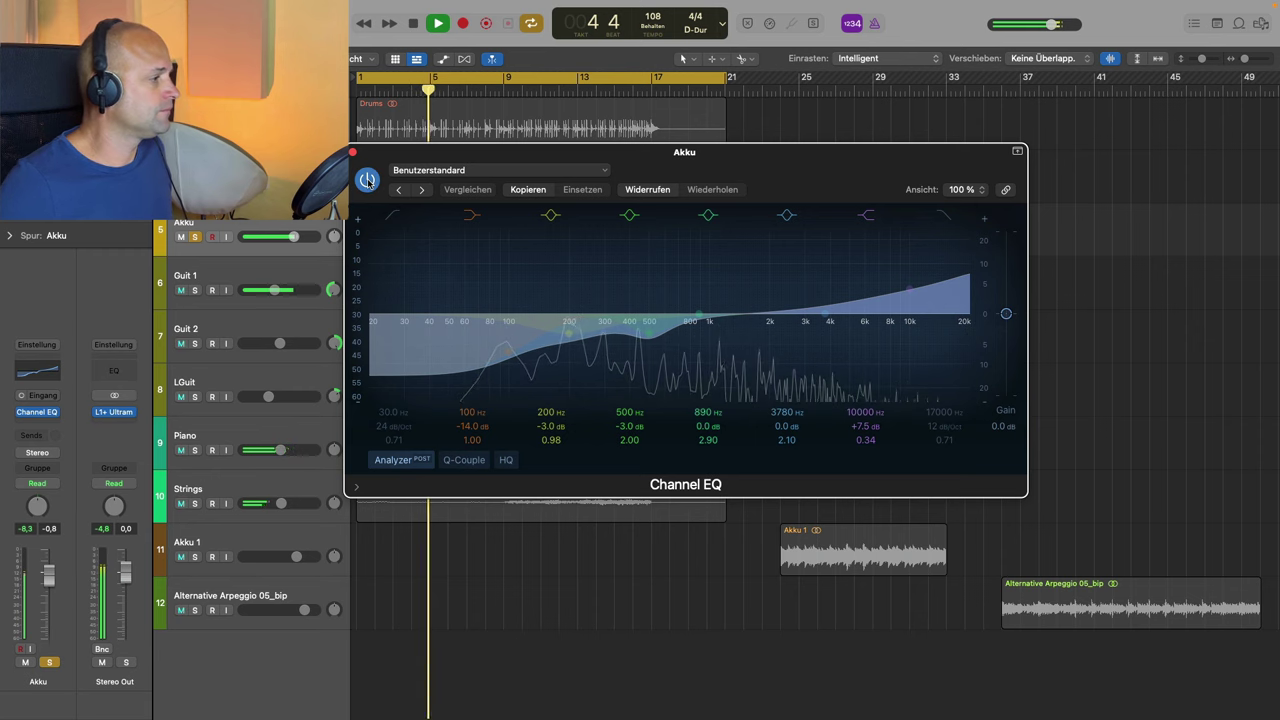
pyautogui.click(368, 181)
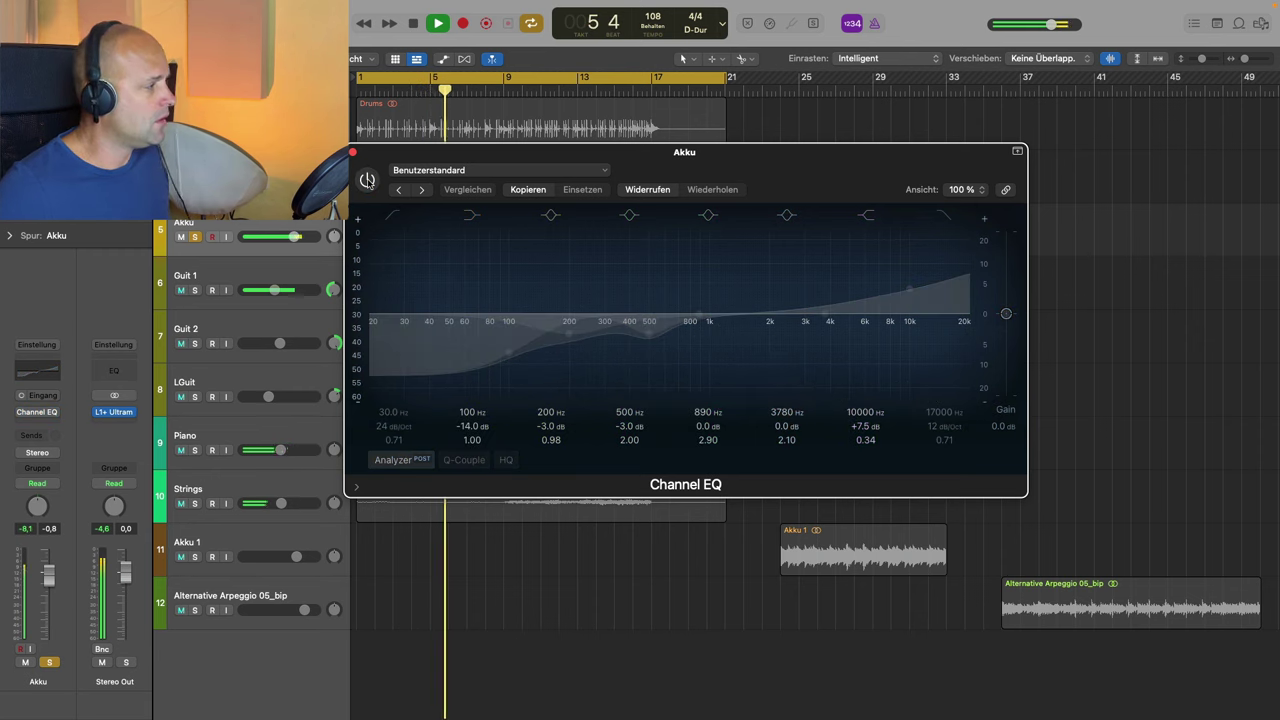
pyautogui.press('space')
pyautogui.click(368, 181)
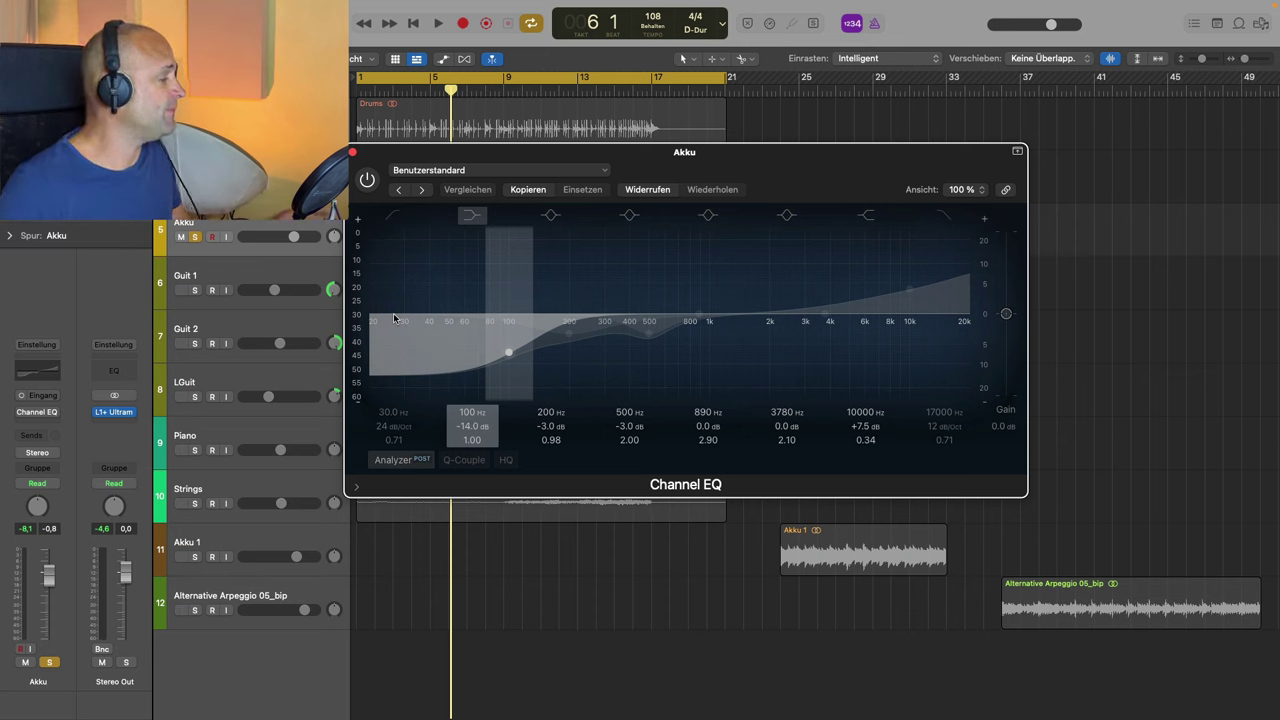
# Step: Unsolo the Akku track and compare it within the full mix with its EQ bypassed and enabled, leaving the EQ on
pyautogui.click(195, 237)
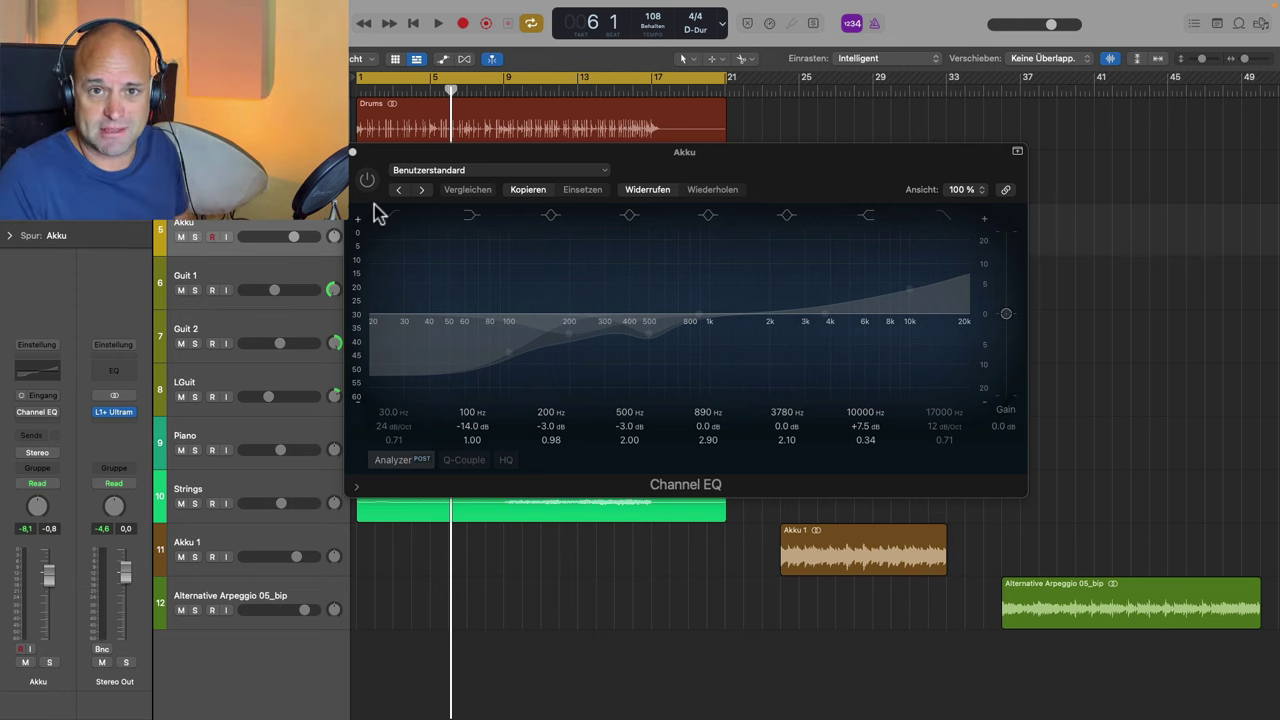
pyautogui.press('space')
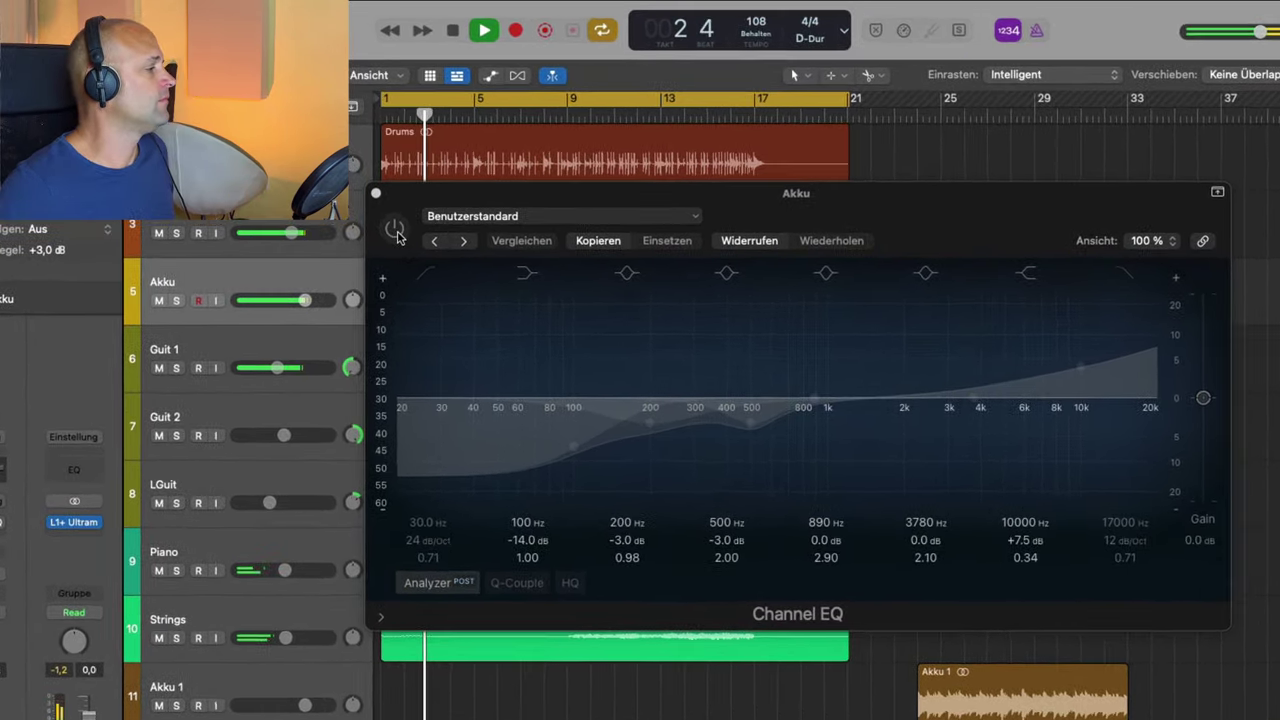
pyautogui.click(383, 216)
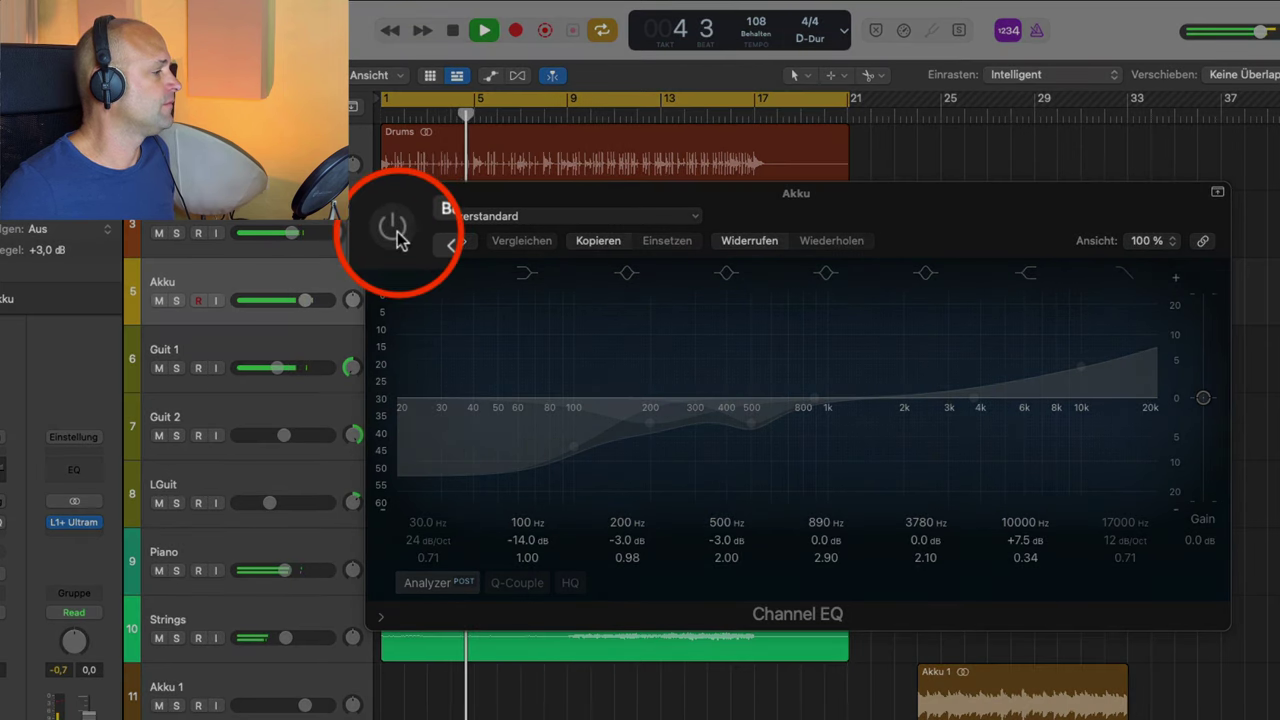
pyautogui.click(395, 232)
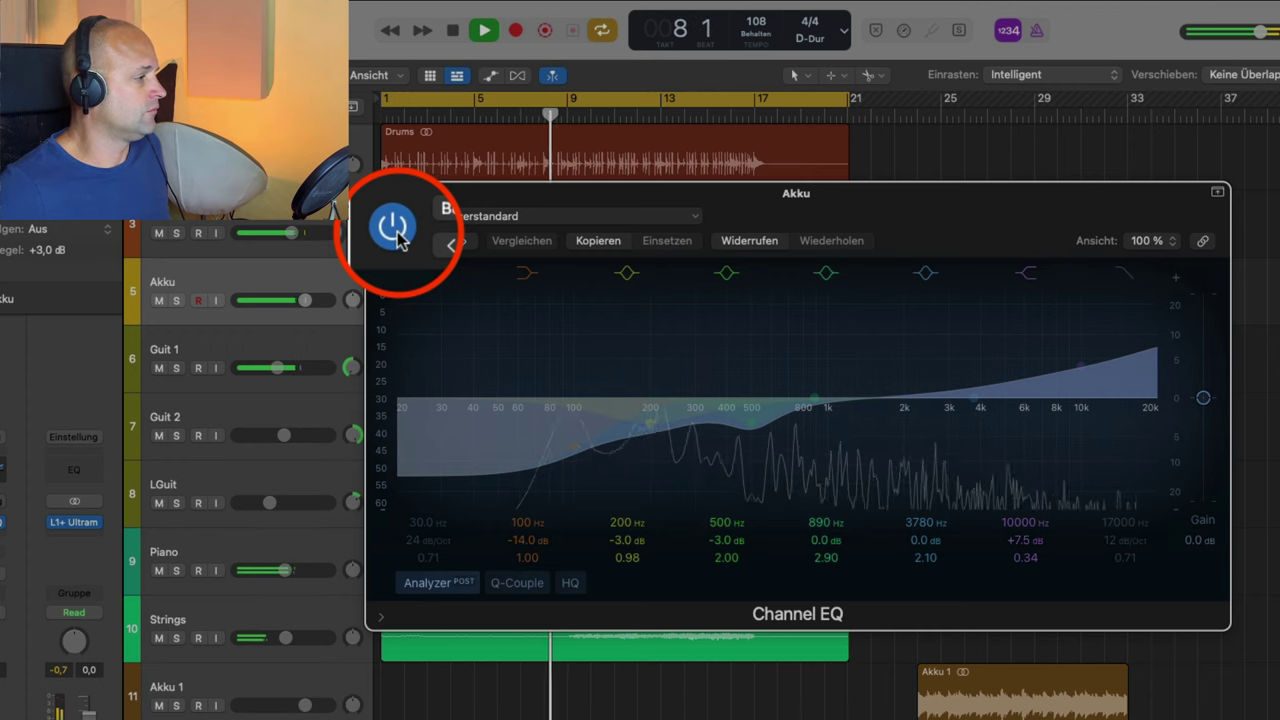
pyautogui.click(393, 227)
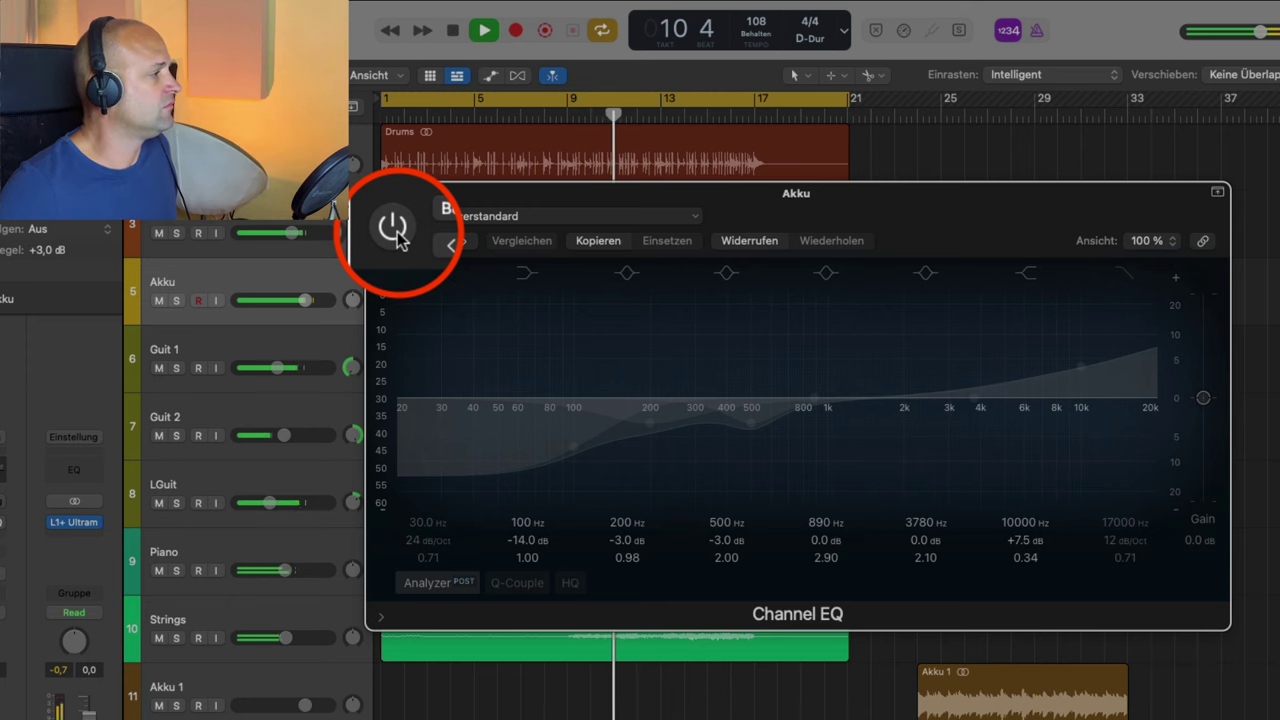
pyautogui.click(393, 227)
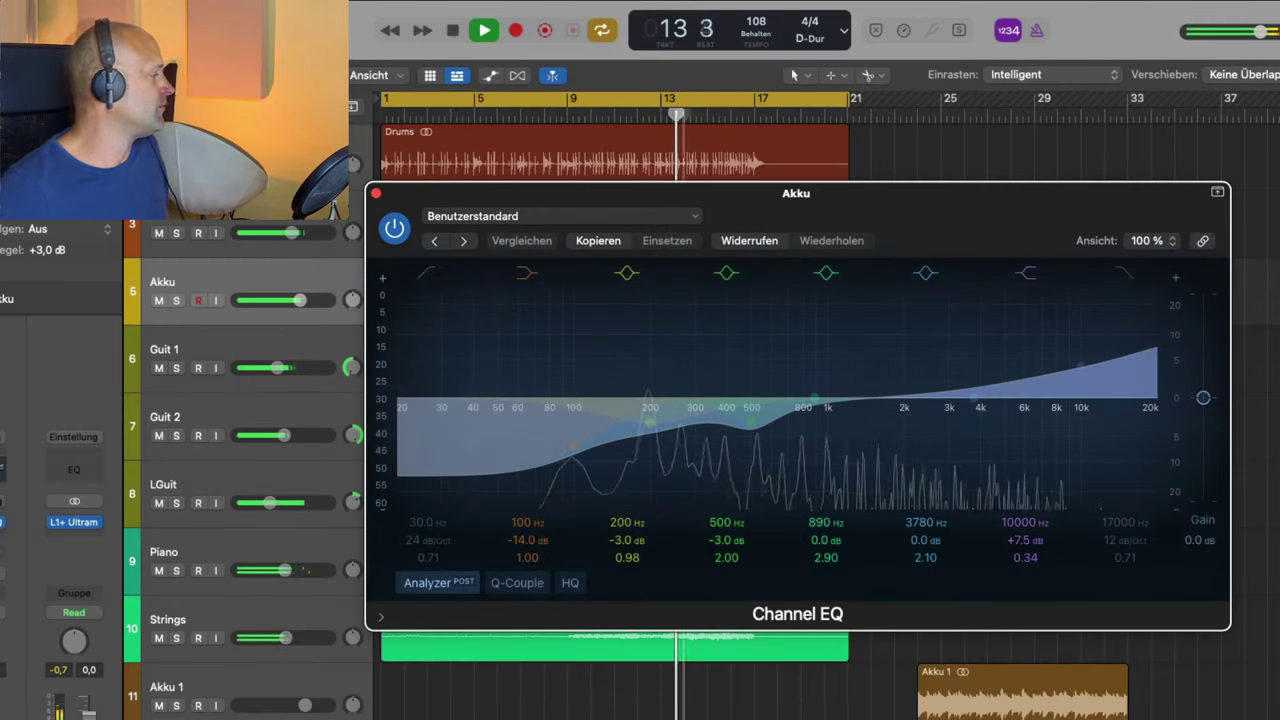
pyautogui.press('space')
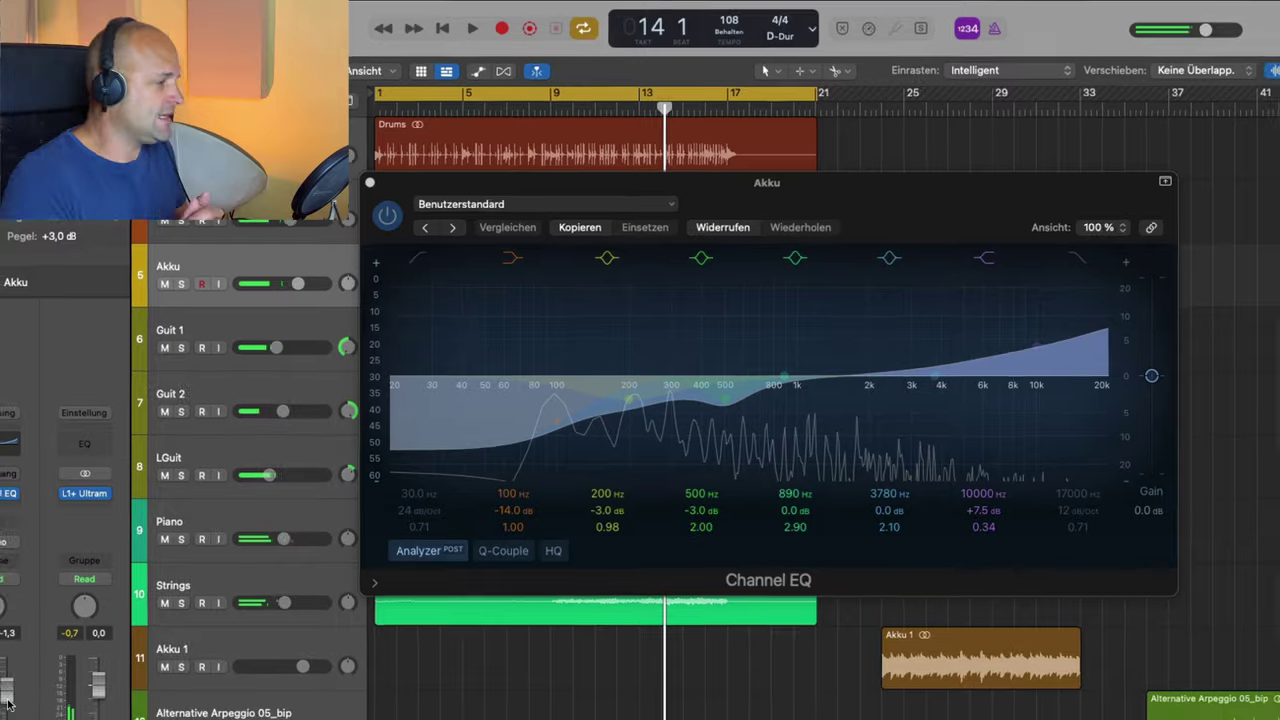